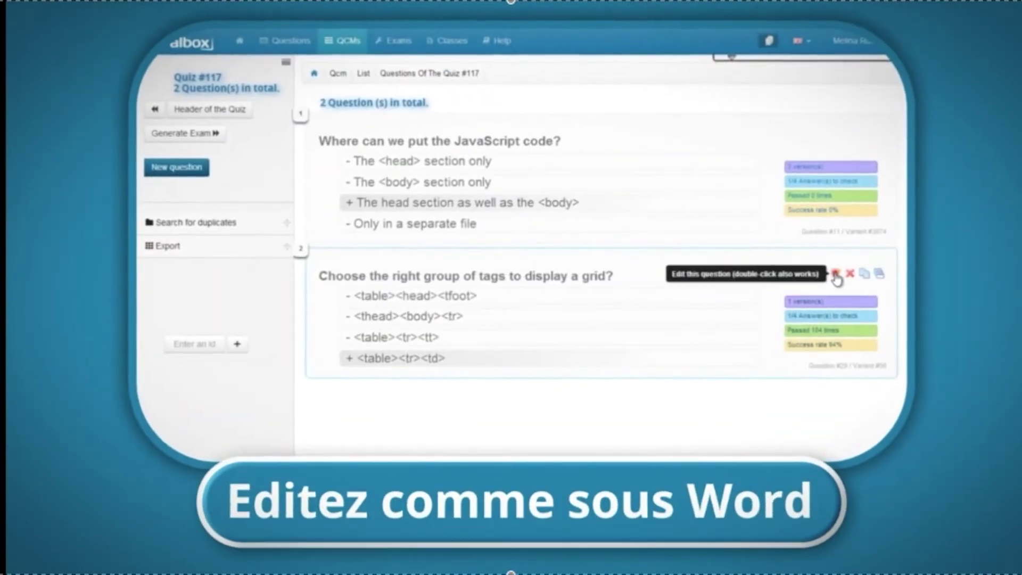
Step: In question 2, make the word 'tags' bold and colour the word 'grid' red
click(835, 274)
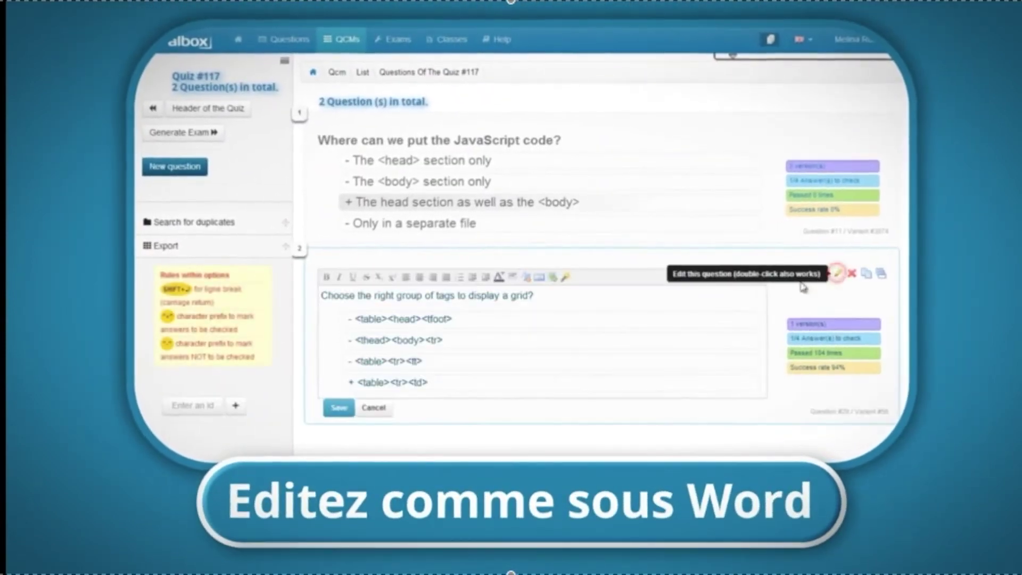
double_click(446, 293)
click(323, 276)
double_click(522, 296)
click(498, 276)
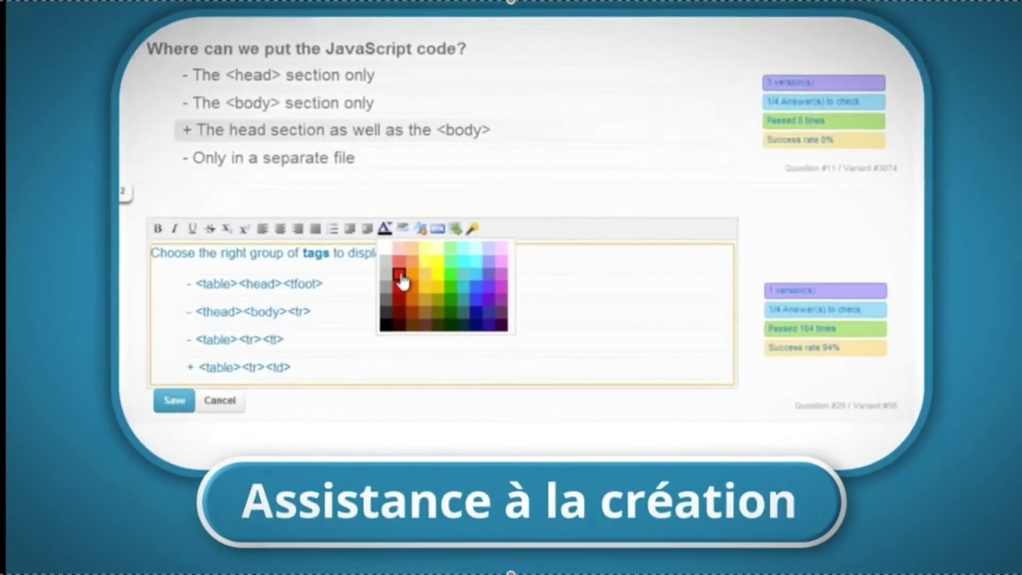
click(510, 316)
Step: Fit the student's exam sheet to the page, then to the width, and save it as a PDF
mouse_move(814, 355)
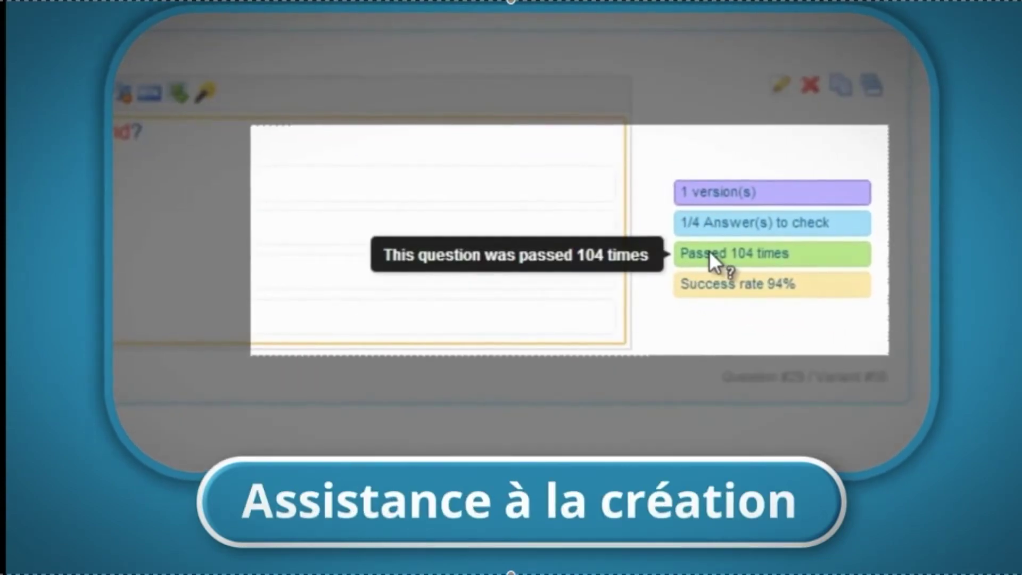
mouse_move(714, 281)
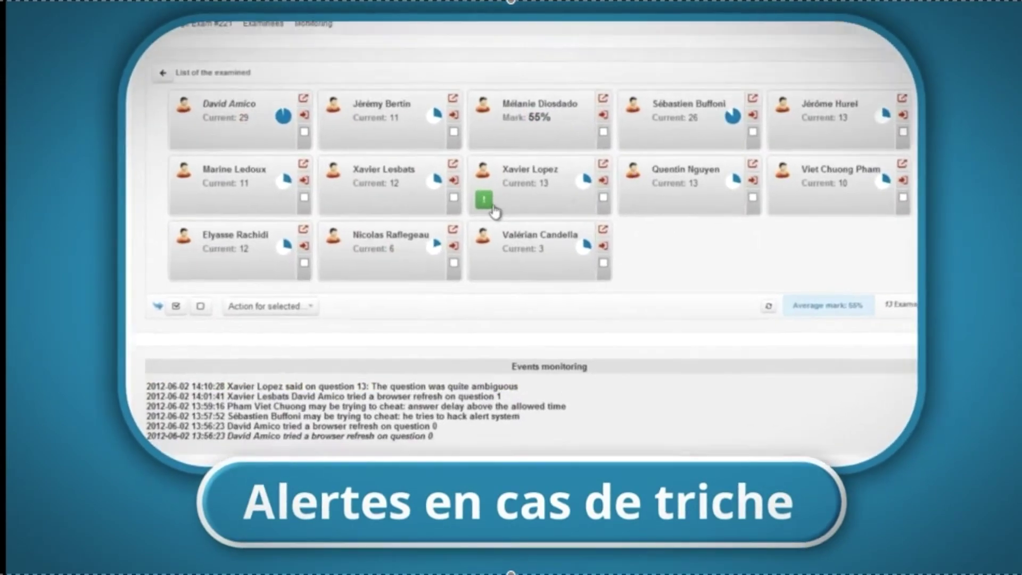
mouse_move(464, 234)
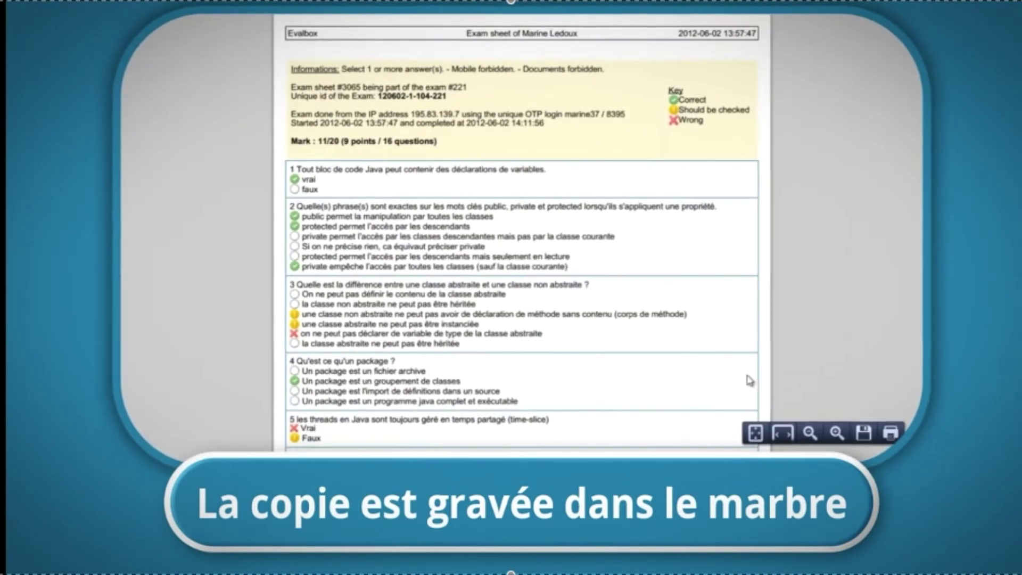
click(758, 435)
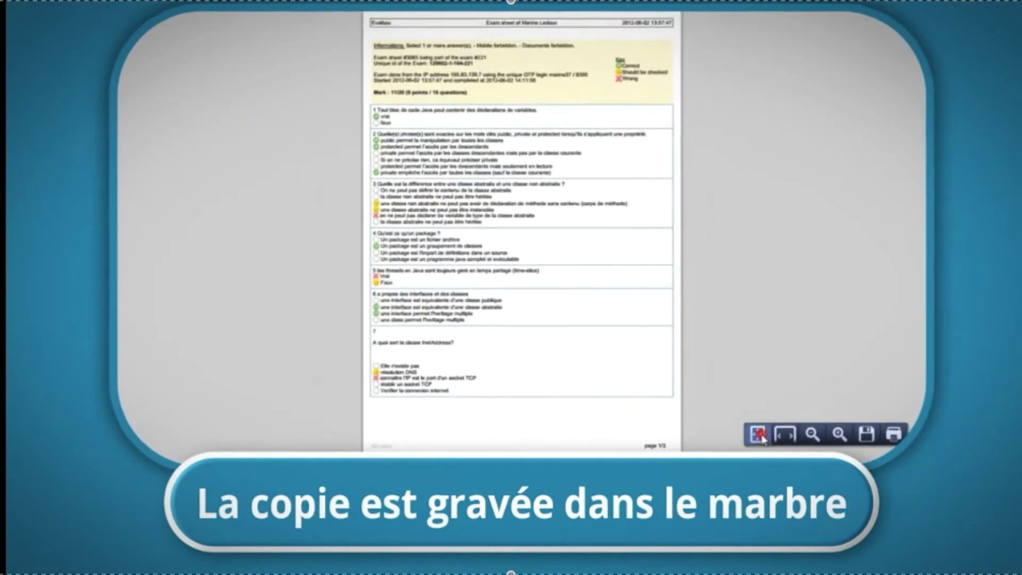
click(790, 437)
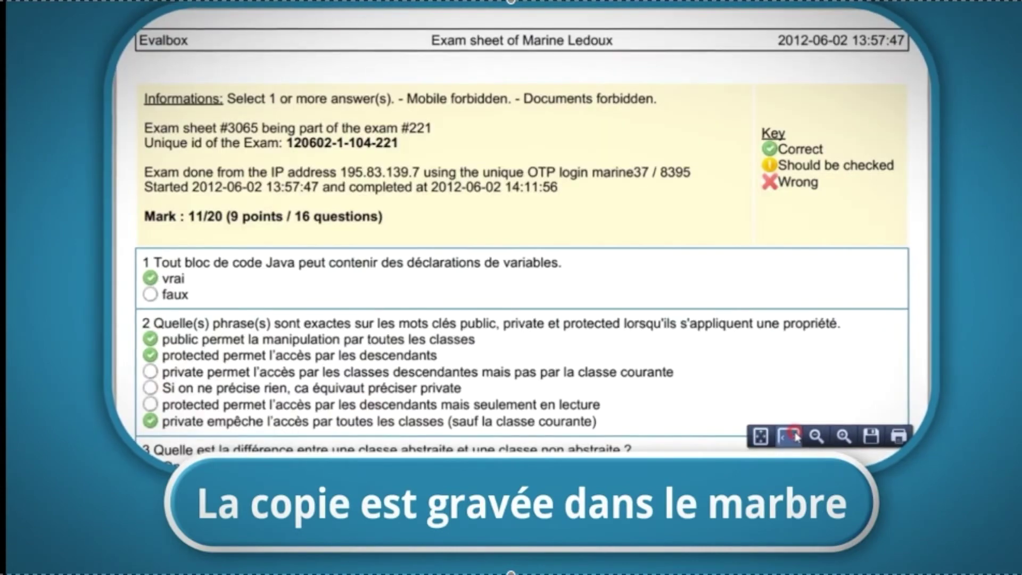
click(872, 437)
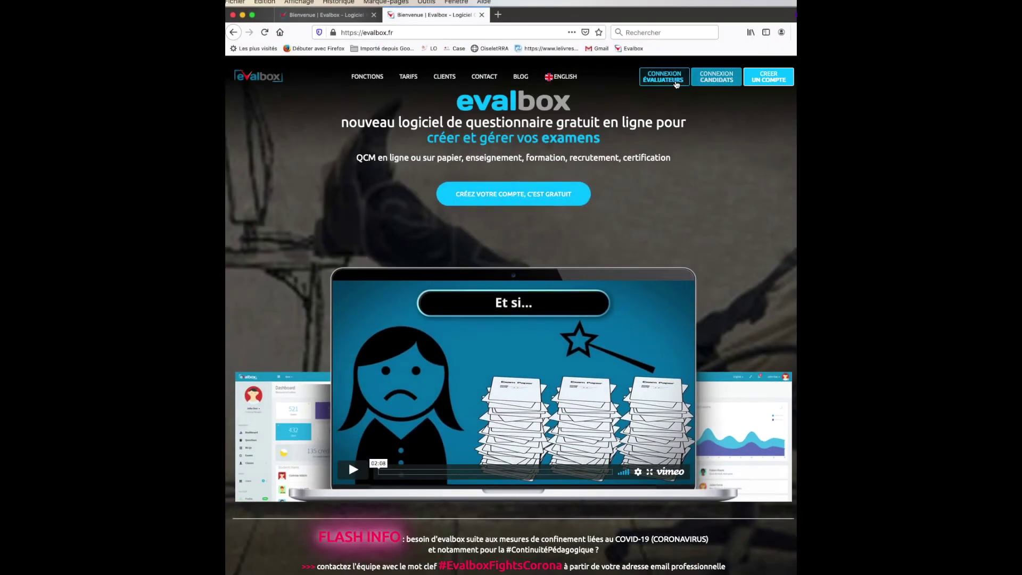
Step: Go to the Connexion Évaluateurs login page and follow the 'Inscrivez-vous ici' sign-up link
click(674, 83)
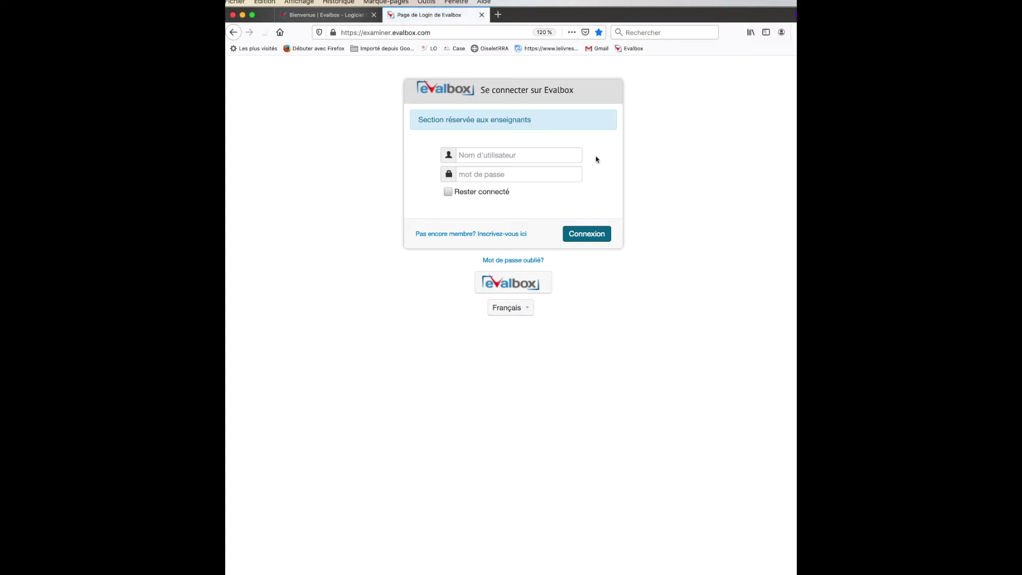
click(499, 236)
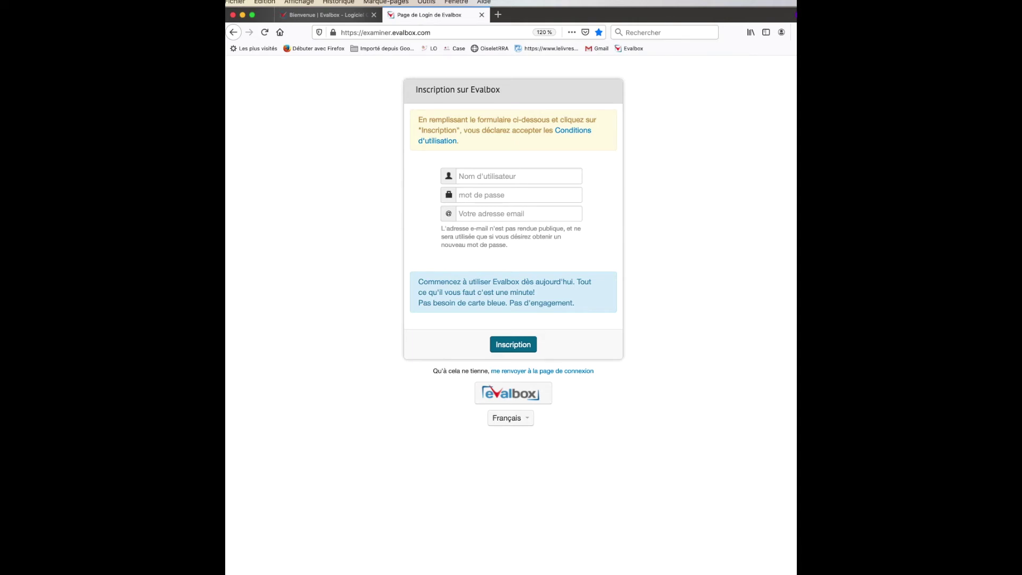
Step: Paste the chosen username, password and school e-mail into the Inscription form and submit it
key(super+Tab)
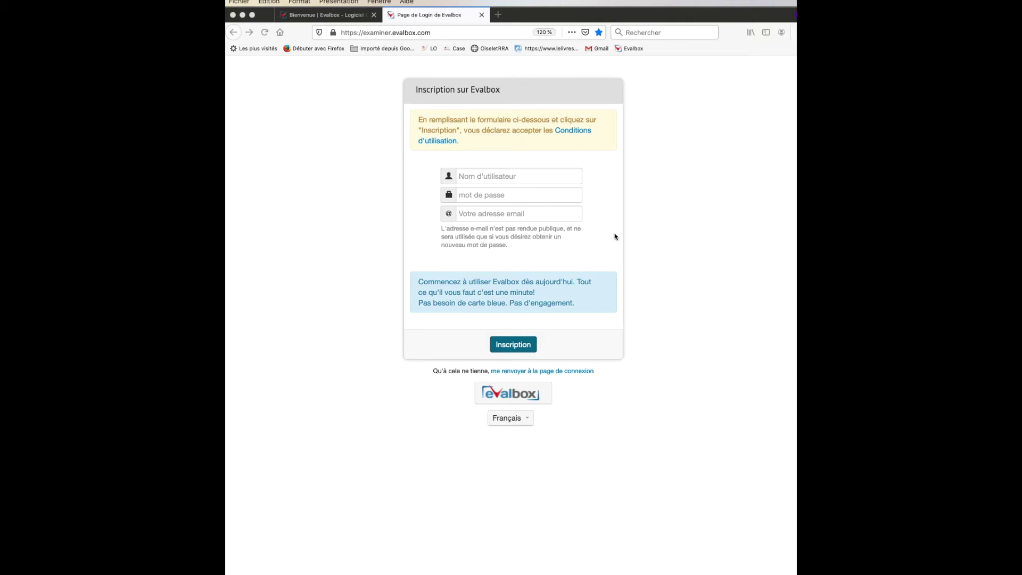
click(506, 174)
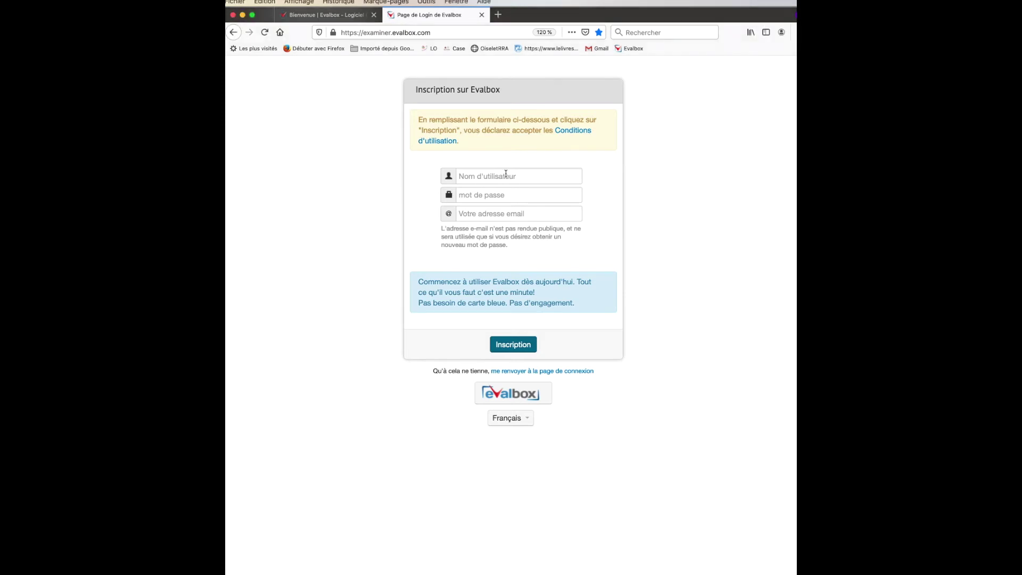
click(503, 177)
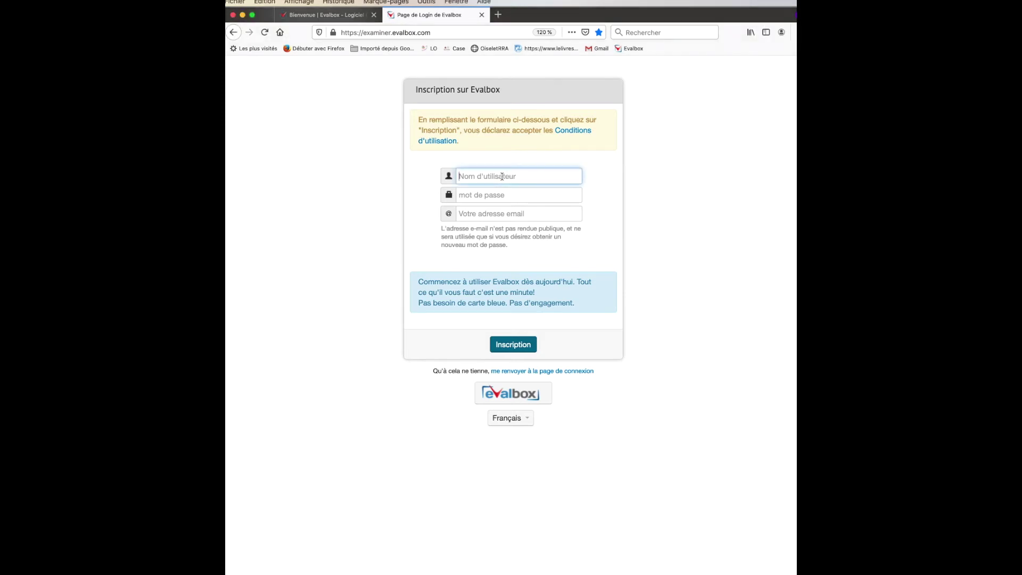
key(super+Tab)
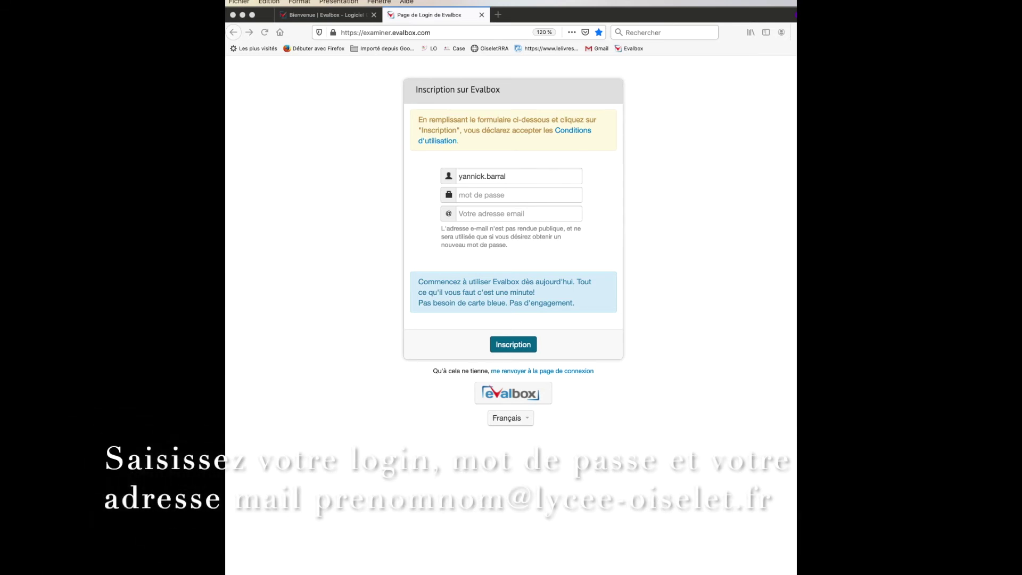
click(491, 196)
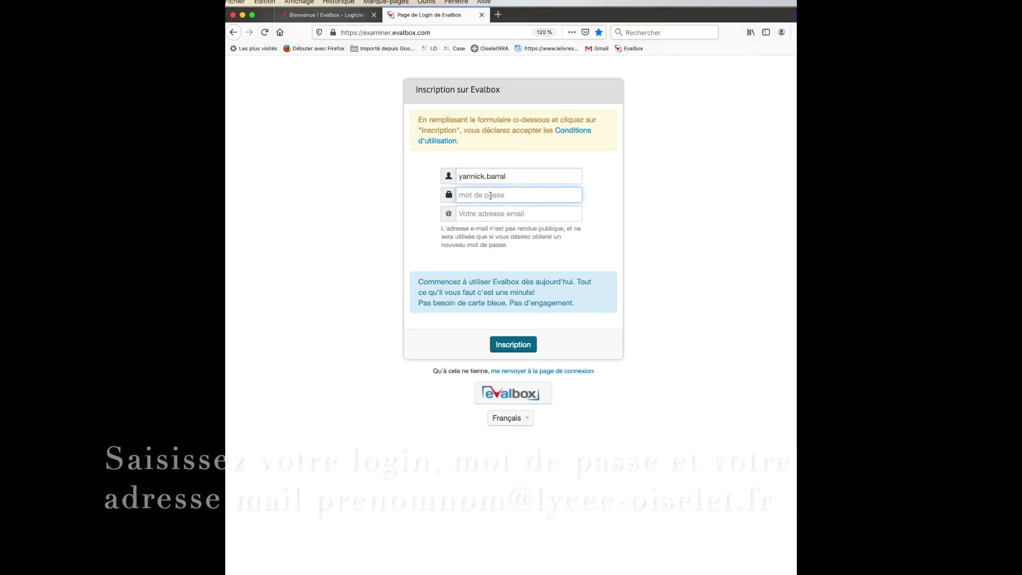
key(super+v)
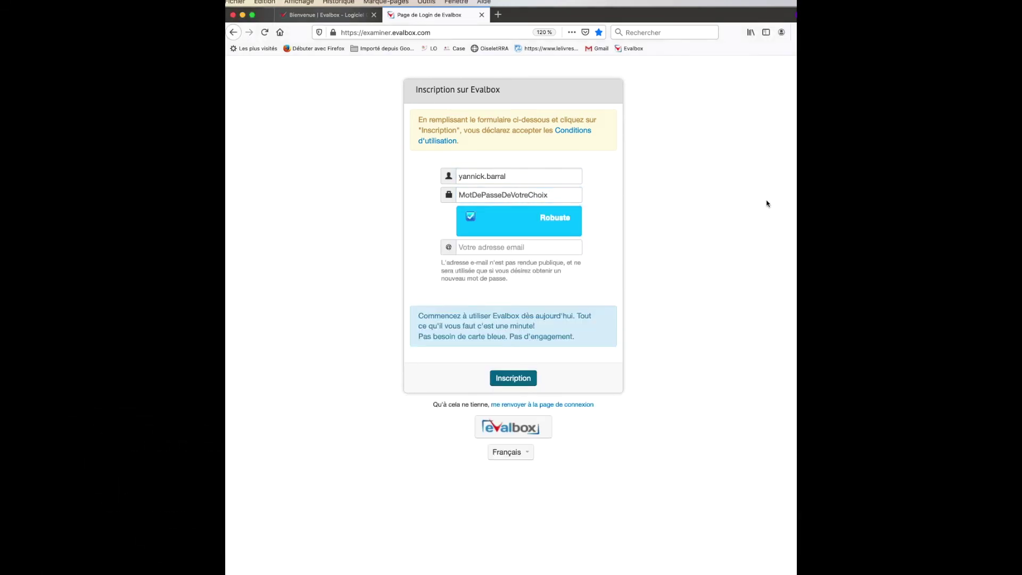
key(super+Tab)
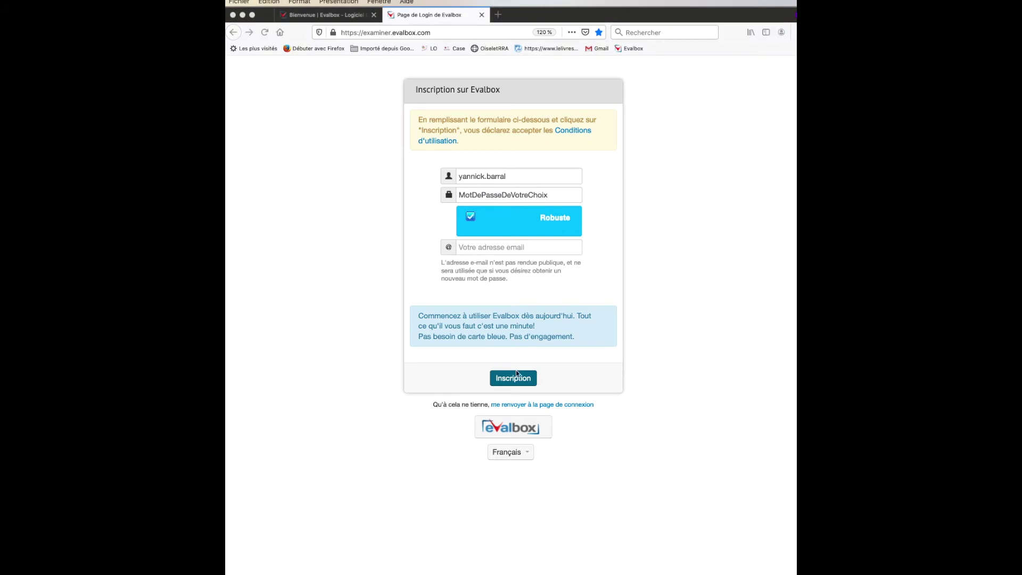
click(483, 248)
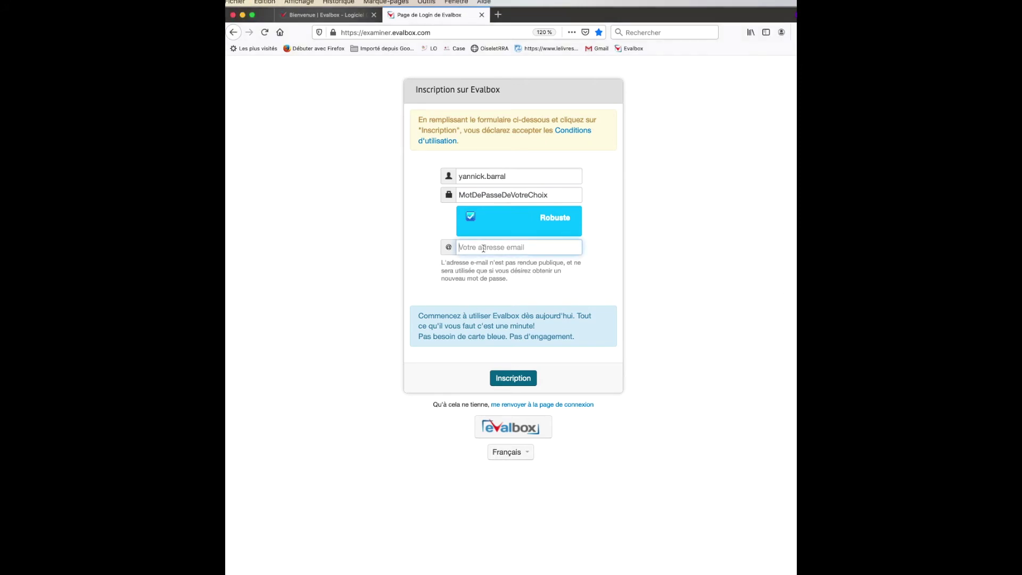
key(super+v)
click(512, 377)
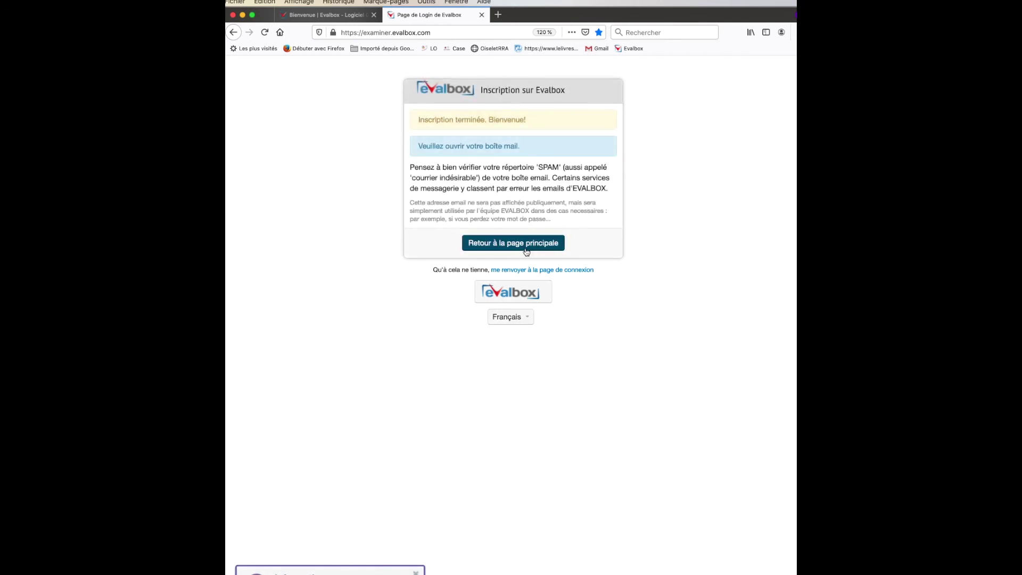
Step: Return to the main login page and sign in with the new username and password
click(527, 242)
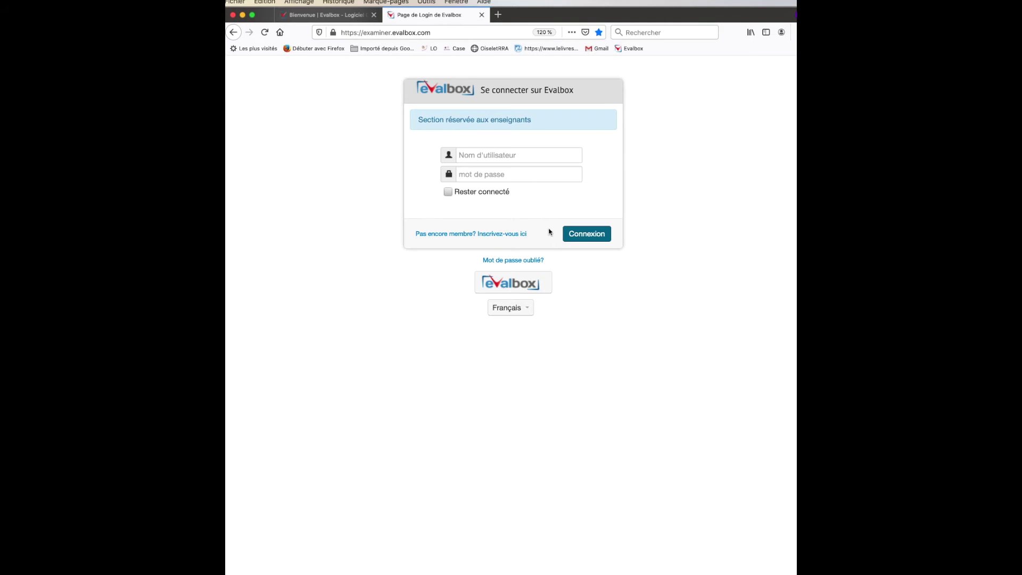
click(487, 154)
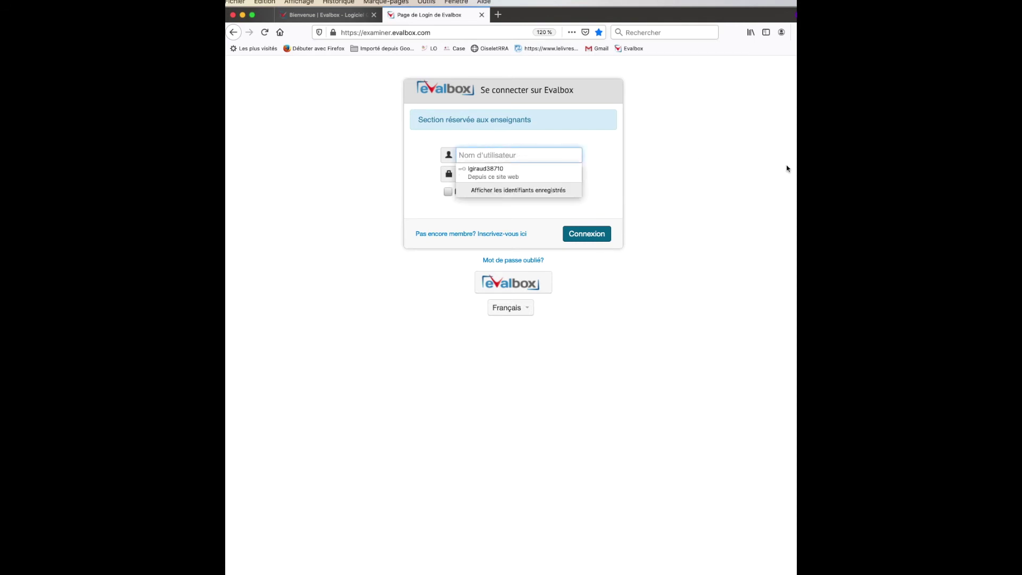
click(700, 170)
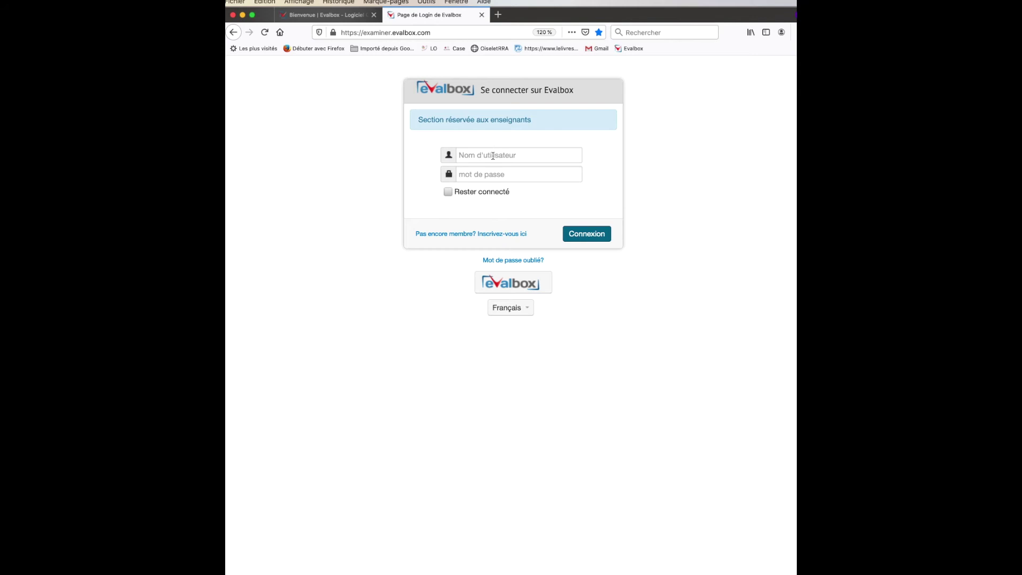
key(super+Tab)
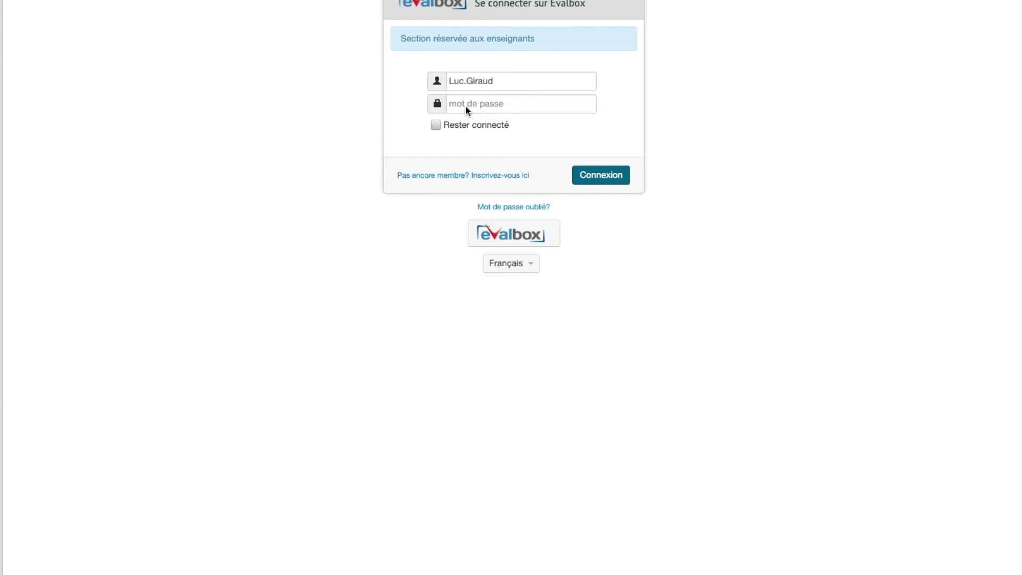
click(468, 102)
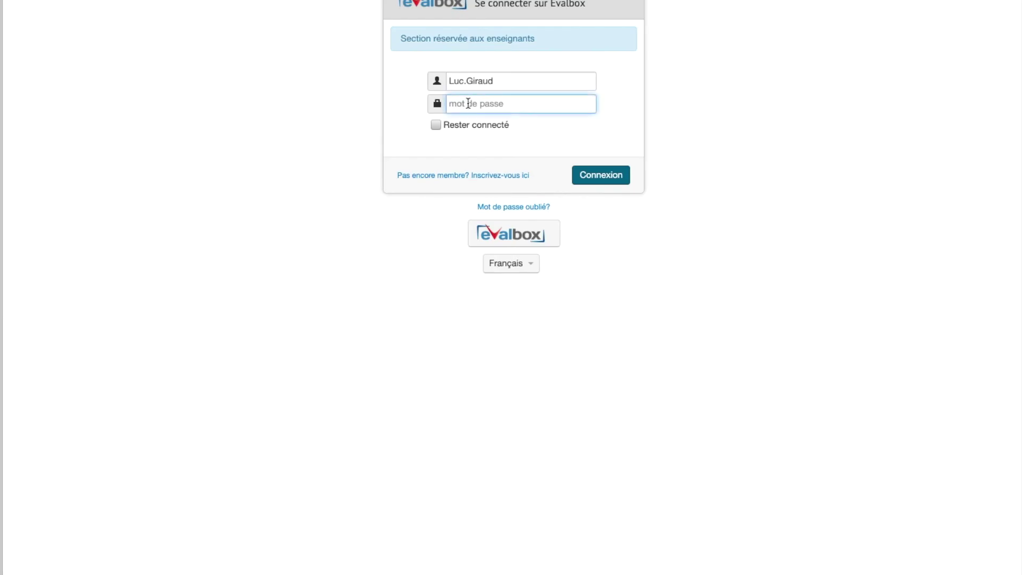
text(••••••••••)
click(610, 177)
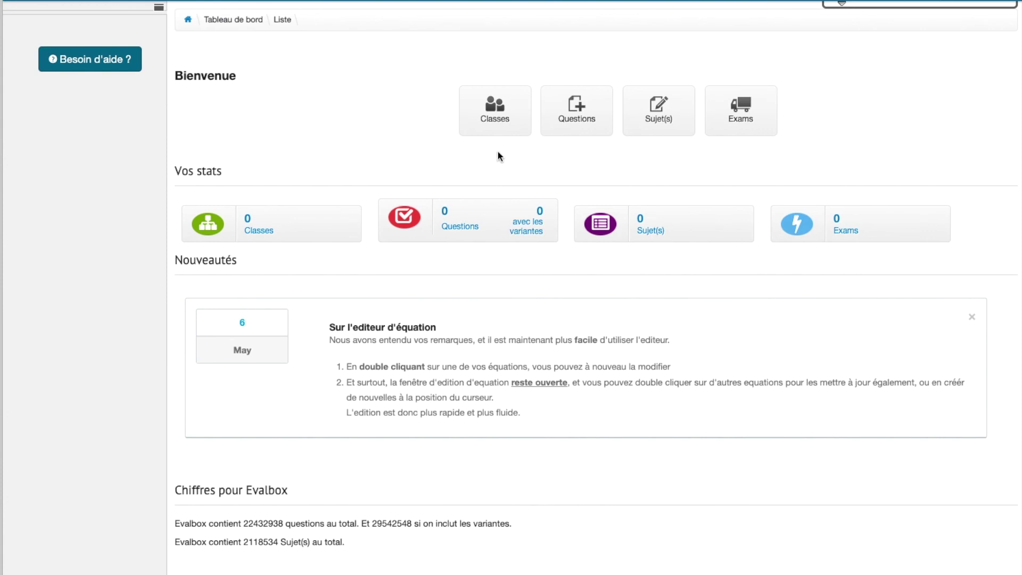
Step: In Mon Profil's Institution tab, paste the institution register code under Rejoindre une institution and send it
click(956, 4)
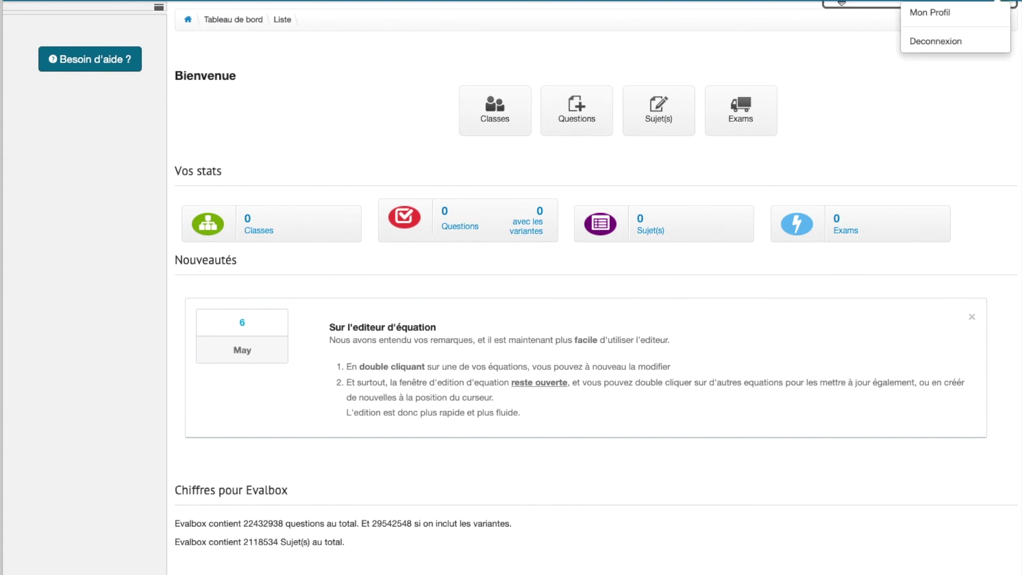
click(956, 13)
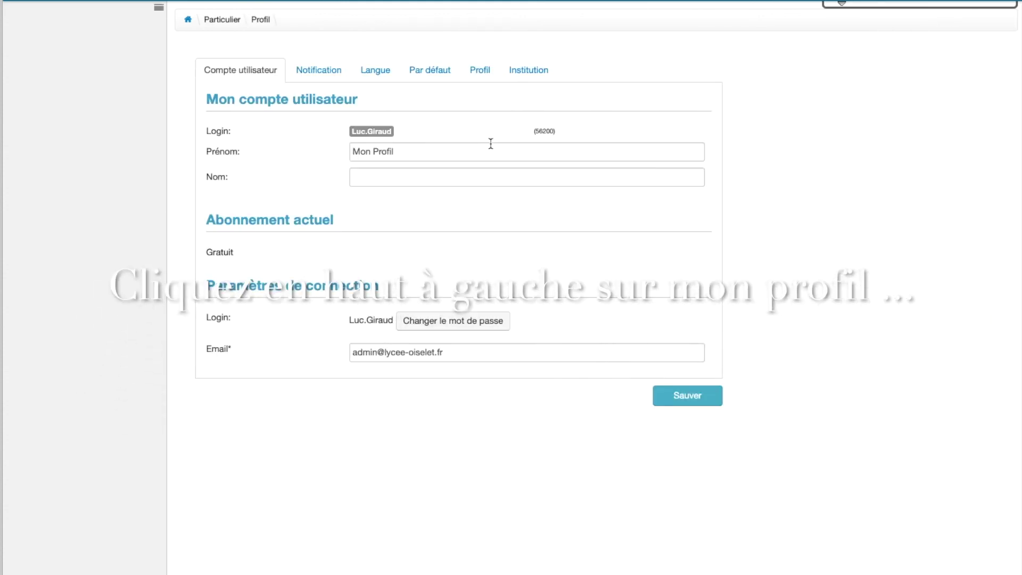
click(526, 72)
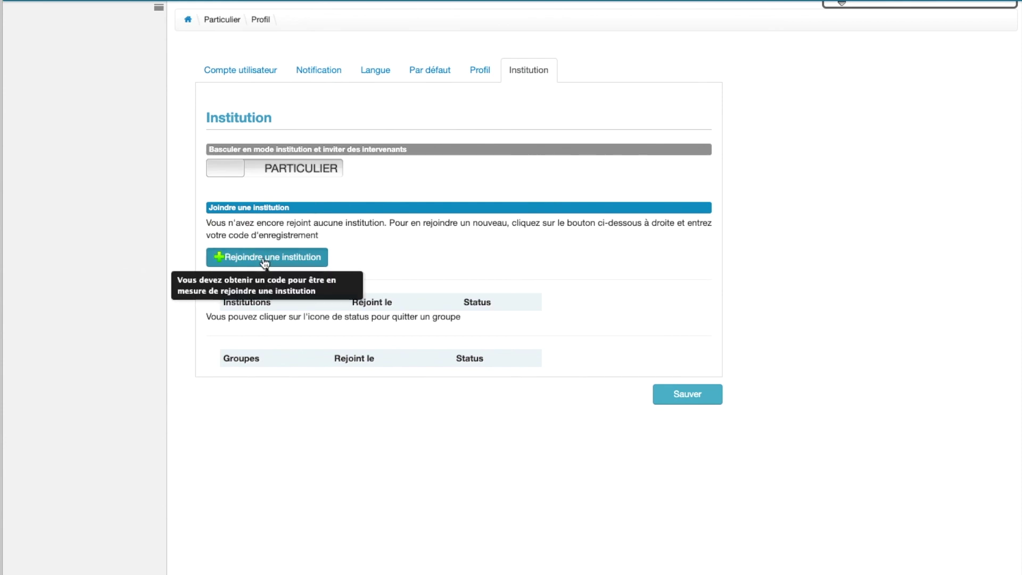
click(264, 258)
click(589, 349)
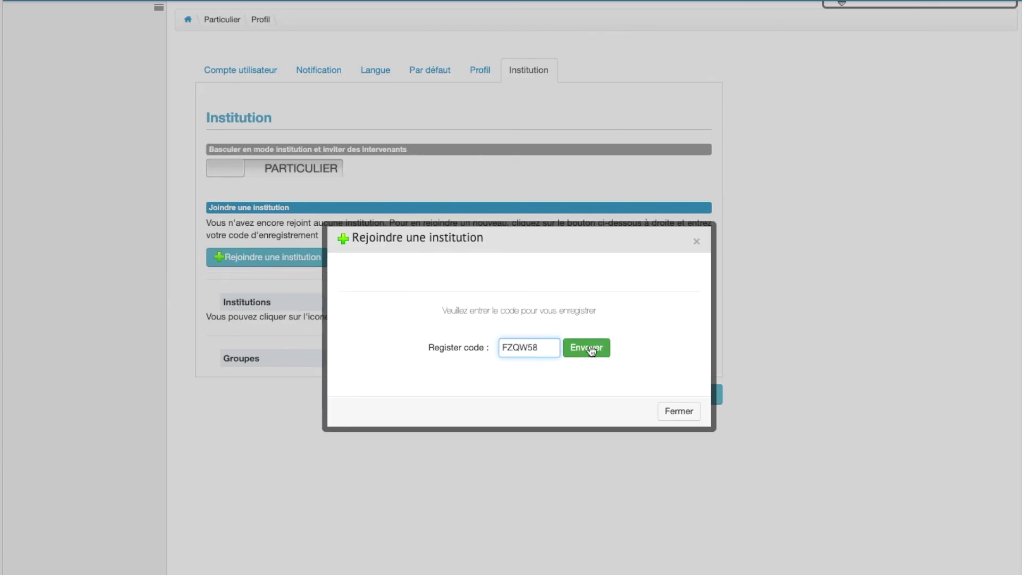